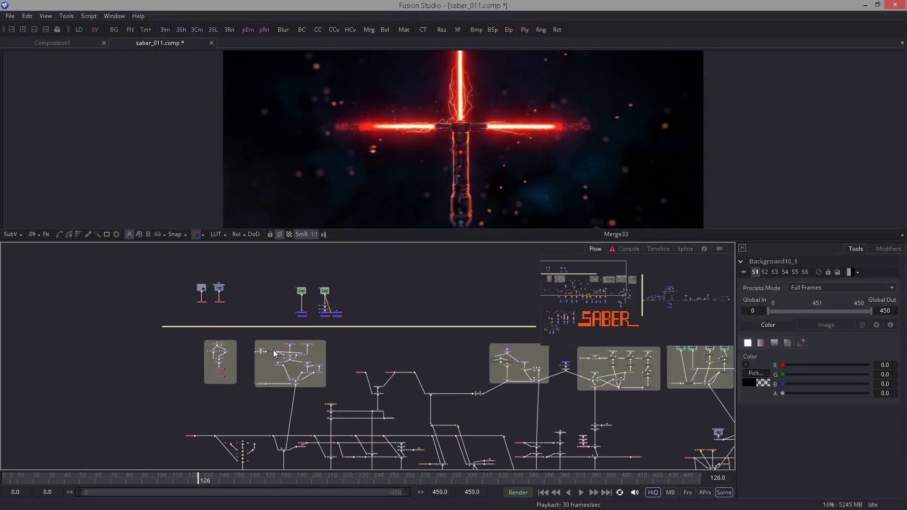
- Select the camera and the node beside it above the divider line and move the pair slightly down
{"action": "left_click_drag", "start_coordinate": [349, 343], "coordinate": [377, 363]}
{"action": "scroll", "coordinate": [377, 362], "scroll_direction": "up", "scroll_amount": 3}
{"action": "left_click_drag", "start_coordinate": [376, 316], "coordinate": [354, 336]}
{"action": "scroll", "coordinate": [357, 334], "scroll_direction": "down", "scroll_amount": 1}
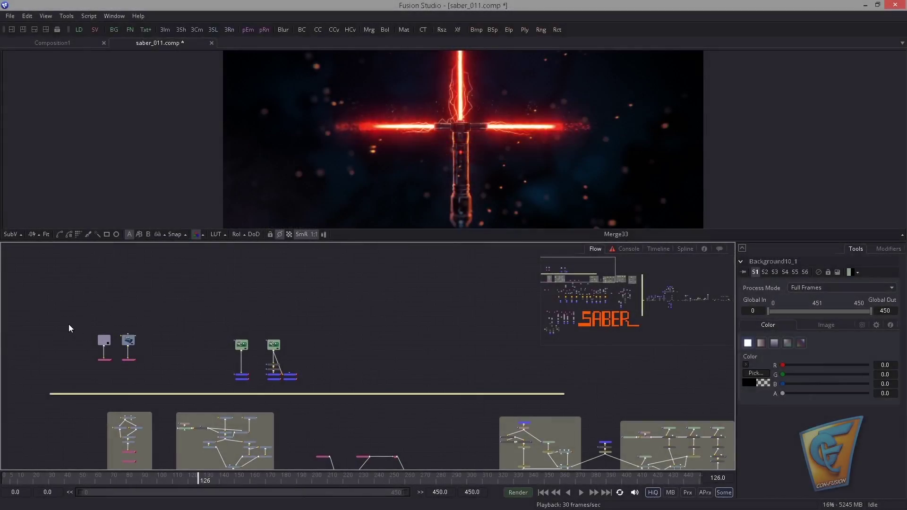
{"action": "left_click_drag", "start_coordinate": [69, 325], "coordinate": [140, 355]}
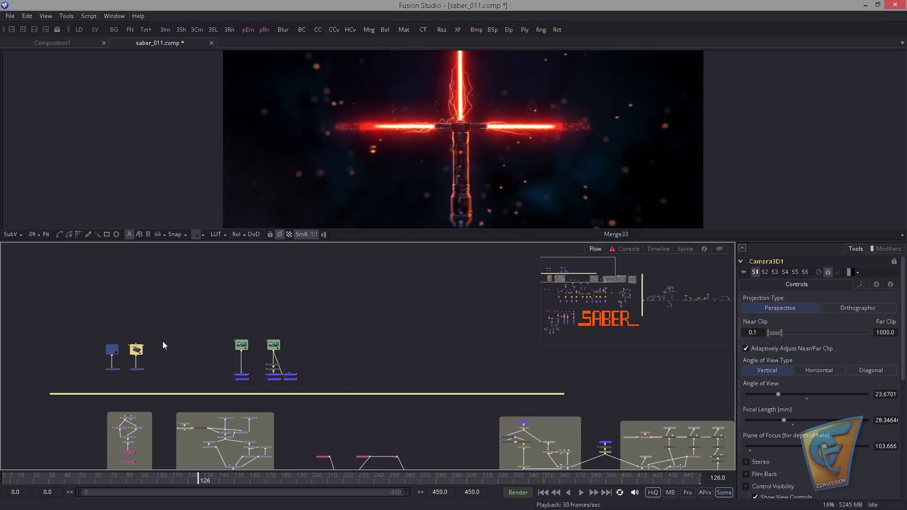
{"action": "left_click_drag", "start_coordinate": [85, 333], "coordinate": [134, 355]}
{"action": "scroll", "coordinate": [470, 328], "scroll_direction": "down", "scroll_amount": 3}
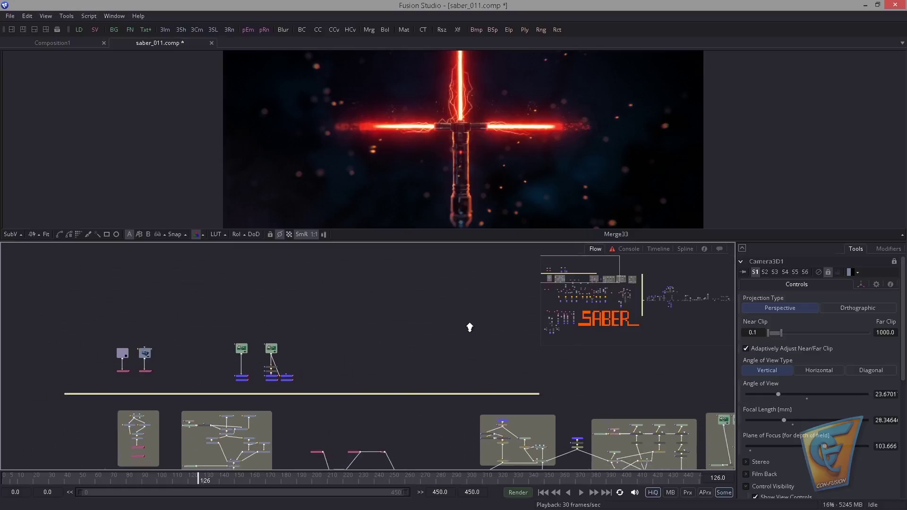
- Examine the node branches and orange renderer nodes below the grouped sections, along the whole width of the main flow
{"action": "left_click_drag", "start_coordinate": [410, 323], "coordinate": [292, 254]}
{"action": "scroll", "coordinate": [288, 258], "scroll_direction": "down", "scroll_amount": 1}
{"action": "scroll", "coordinate": [372, 367], "scroll_direction": "up", "scroll_amount": 4}
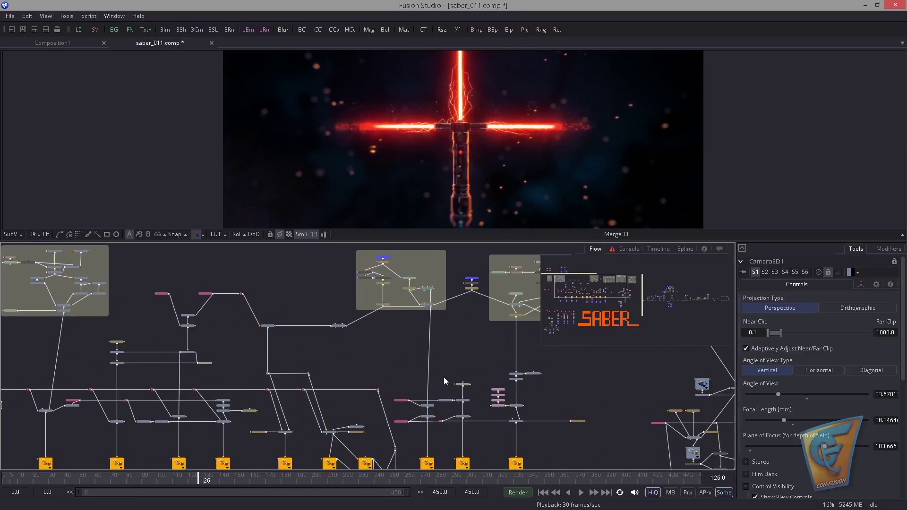
{"action": "left_click_drag", "start_coordinate": [650, 359], "coordinate": [441, 361]}
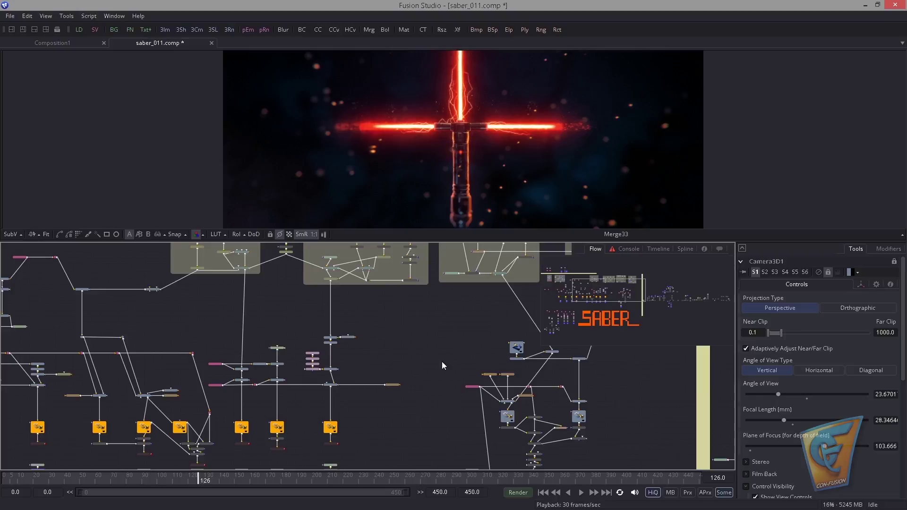
{"action": "scroll", "coordinate": [509, 331], "scroll_direction": "right", "scroll_amount": 1}
{"action": "scroll", "coordinate": [506, 338], "scroll_direction": "up", "scroll_amount": 1}
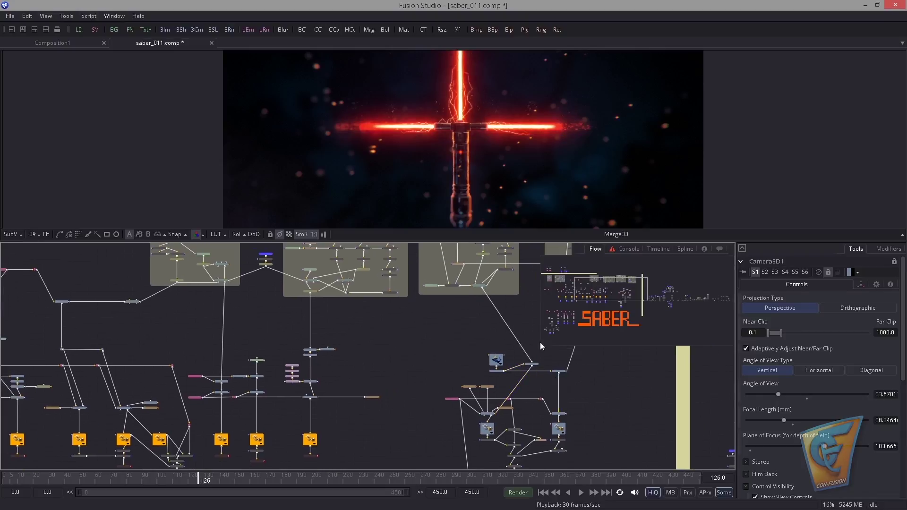
{"action": "left_click_drag", "start_coordinate": [649, 316], "coordinate": [689, 338]}
{"action": "left_click_drag", "start_coordinate": [423, 363], "coordinate": [500, 391]}
{"action": "left_click_drag", "start_coordinate": [588, 361], "coordinate": [520, 325]}
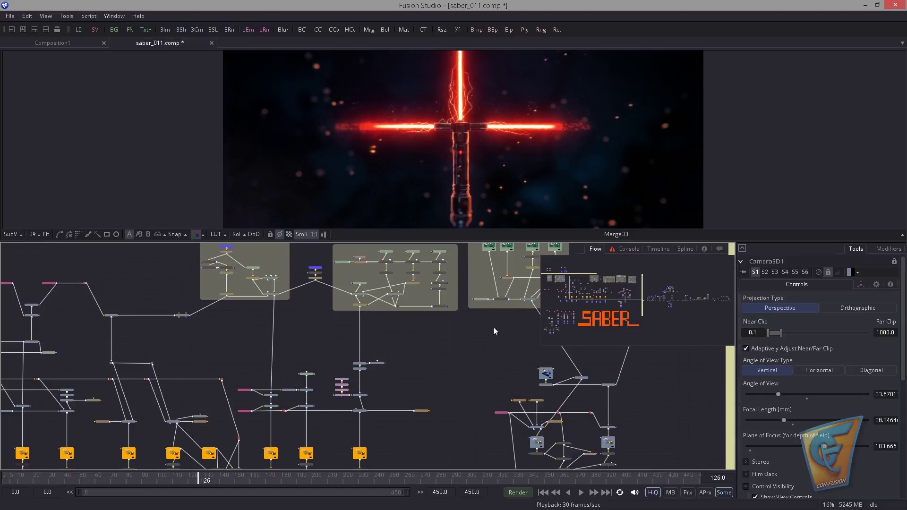
{"action": "left_click_drag", "start_coordinate": [377, 343], "coordinate": [520, 338]}
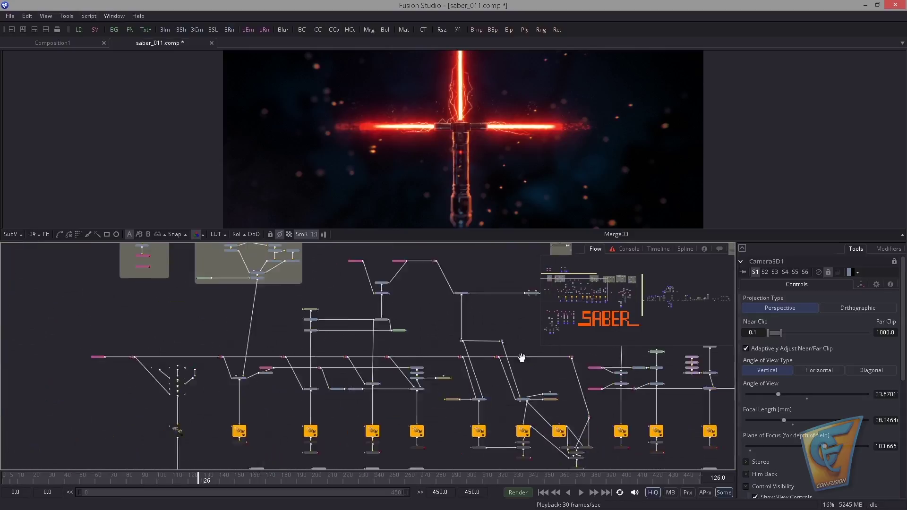
{"action": "left_click_drag", "start_coordinate": [521, 357], "coordinate": [555, 355]}
{"action": "left_click_drag", "start_coordinate": [406, 375], "coordinate": [212, 365]}
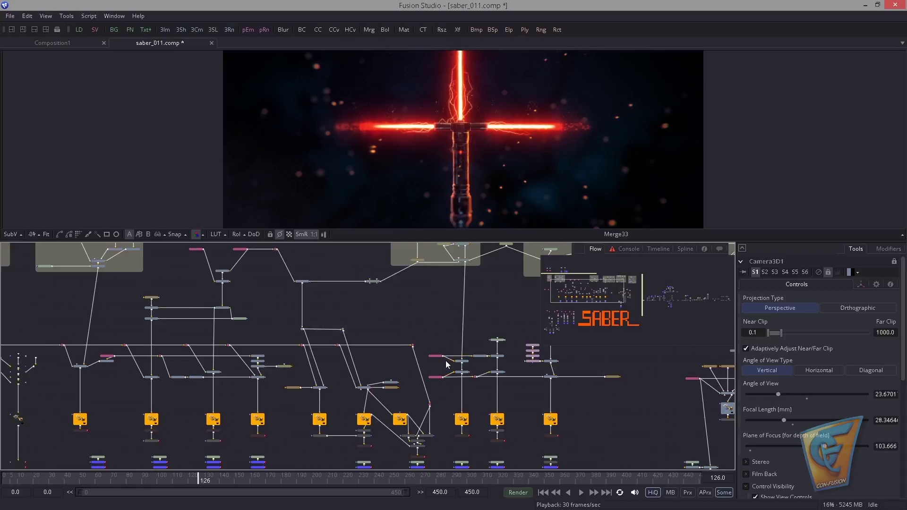
{"action": "left_click_drag", "start_coordinate": [605, 381], "coordinate": [317, 382]}
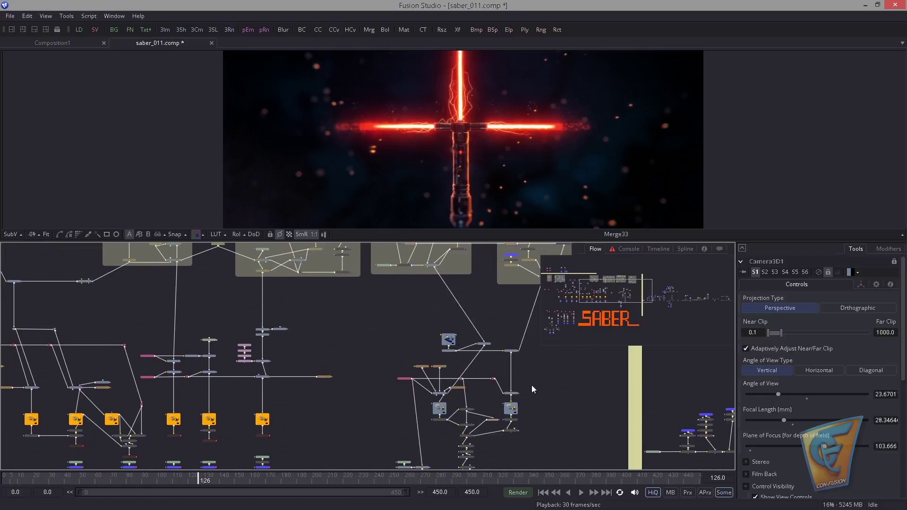
{"action": "left_click_drag", "start_coordinate": [579, 362], "coordinate": [572, 369]}
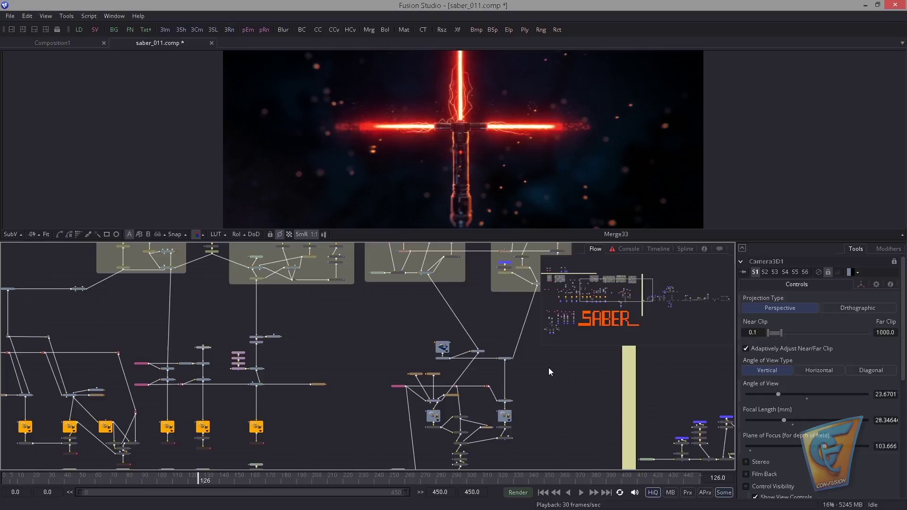
{"action": "left_click_drag", "start_coordinate": [318, 411], "coordinate": [727, 393]}
{"action": "scroll", "coordinate": [415, 343], "scroll_direction": "up", "scroll_amount": 4}
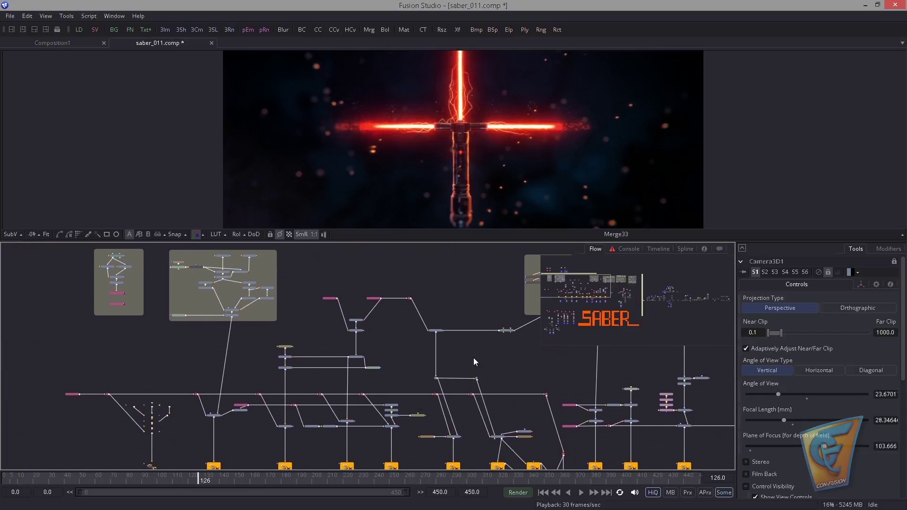
- Examine the row of boxed node groups below the divider line, including the group with the four image loaders
{"action": "left_click_drag", "start_coordinate": [507, 367], "coordinate": [412, 410]}
{"action": "scroll", "coordinate": [412, 410], "scroll_direction": "down", "scroll_amount": 4}
{"action": "left_click_drag", "start_coordinate": [527, 403], "coordinate": [544, 418]}
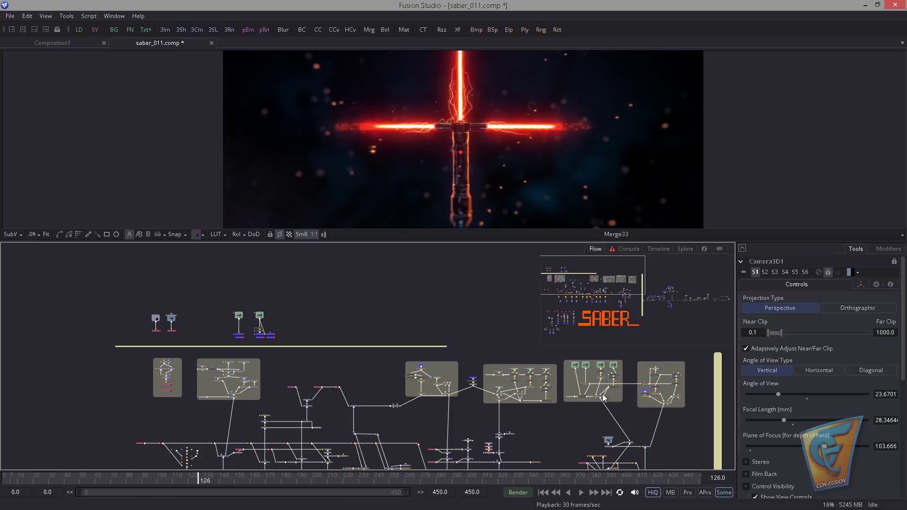
{"action": "scroll", "coordinate": [603, 398], "scroll_direction": "up", "scroll_amount": 4}
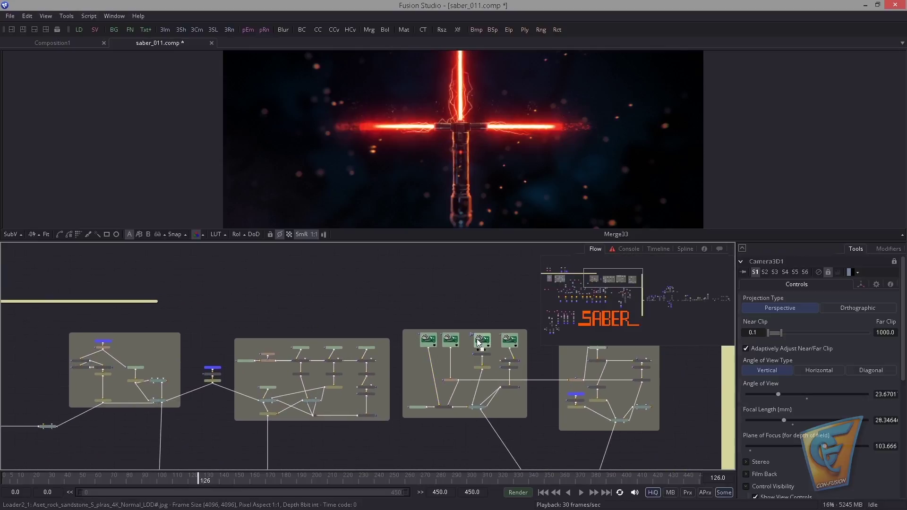
{"action": "left_click_drag", "start_coordinate": [331, 422], "coordinate": [484, 429]}
{"action": "scroll", "coordinate": [484, 429], "scroll_direction": "down", "scroll_amount": 4}
{"action": "left_click_drag", "start_coordinate": [303, 390], "coordinate": [374, 371]}
{"action": "left_click_drag", "start_coordinate": [502, 361], "coordinate": [488, 365]}
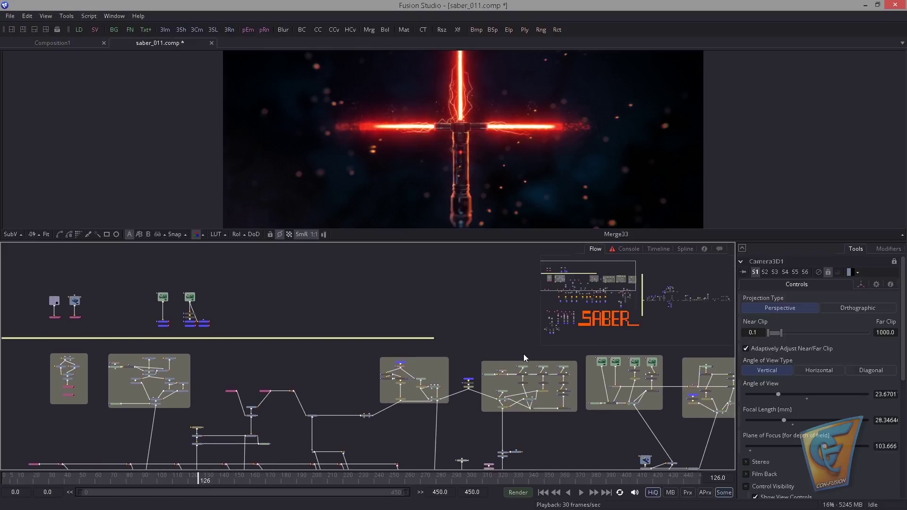
{"action": "left_click_drag", "start_coordinate": [549, 376], "coordinate": [500, 384]}
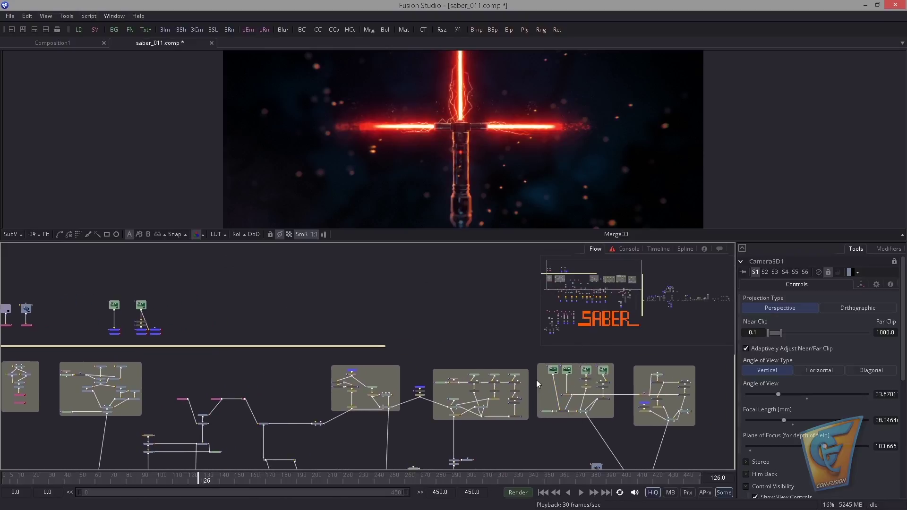
{"action": "scroll", "coordinate": [537, 379], "scroll_direction": "left", "scroll_amount": 2}
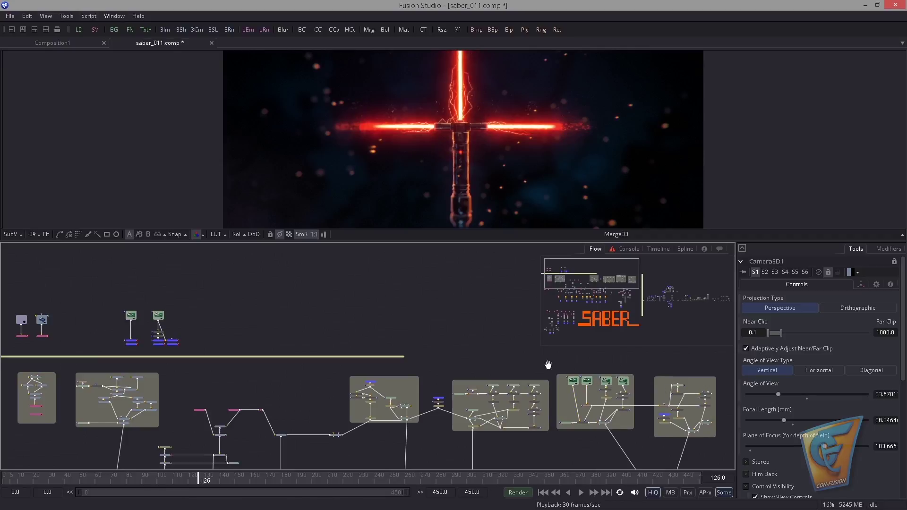
{"action": "scroll", "coordinate": [548, 364], "scroll_direction": "up", "scroll_amount": 2}
{"action": "left_click_drag", "start_coordinate": [548, 364], "coordinate": [500, 369]}
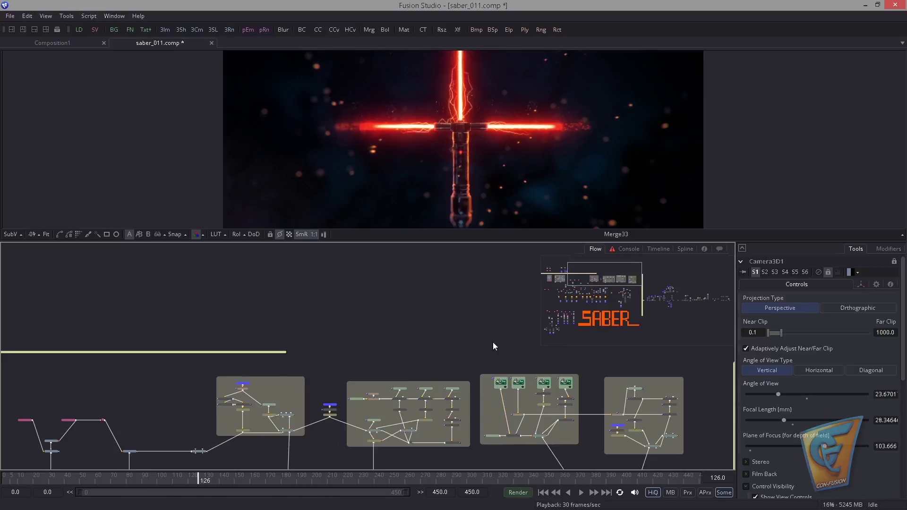
{"action": "left_click_drag", "start_coordinate": [347, 356], "coordinate": [571, 358]}
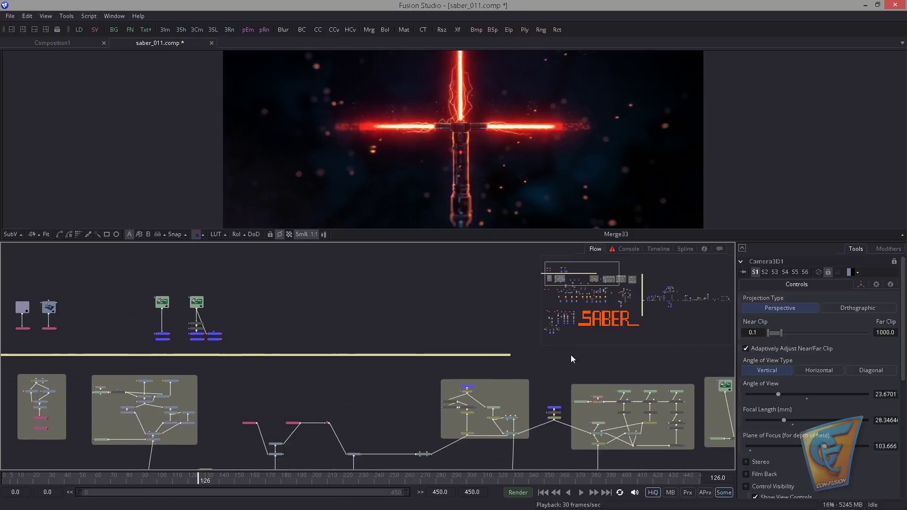
- Examine the camera and loader nodes above the horizontal divider line
{"action": "left_click_drag", "start_coordinate": [392, 376], "coordinate": [390, 384]}
{"action": "scroll", "coordinate": [391, 384], "scroll_direction": "up", "scroll_amount": 2}
{"action": "left_click_drag", "start_coordinate": [190, 373], "coordinate": [333, 375]}
{"action": "scroll", "coordinate": [333, 354], "scroll_direction": "down", "scroll_amount": 1}
{"action": "left_click_drag", "start_coordinate": [422, 336], "coordinate": [350, 345]}
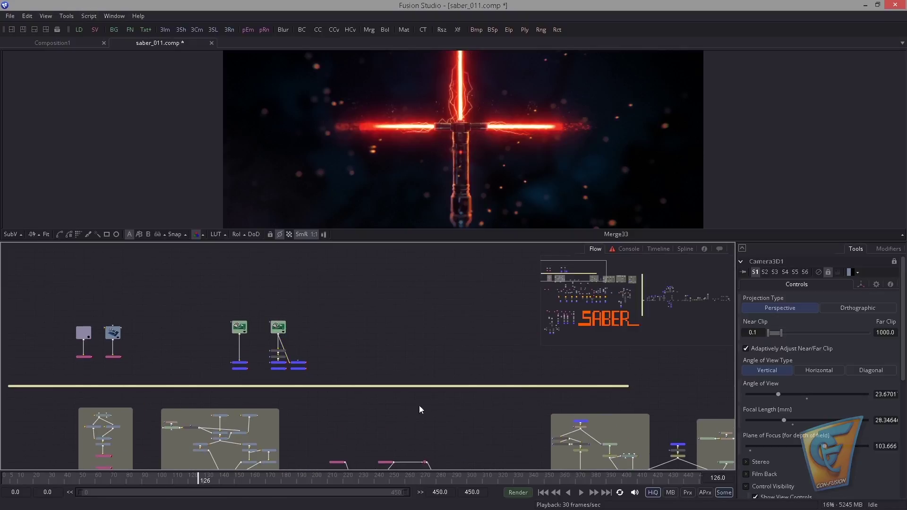
{"action": "scroll", "coordinate": [418, 405], "scroll_direction": "down", "scroll_amount": 4}
{"action": "left_click_drag", "start_coordinate": [343, 302], "coordinate": [405, 402]}
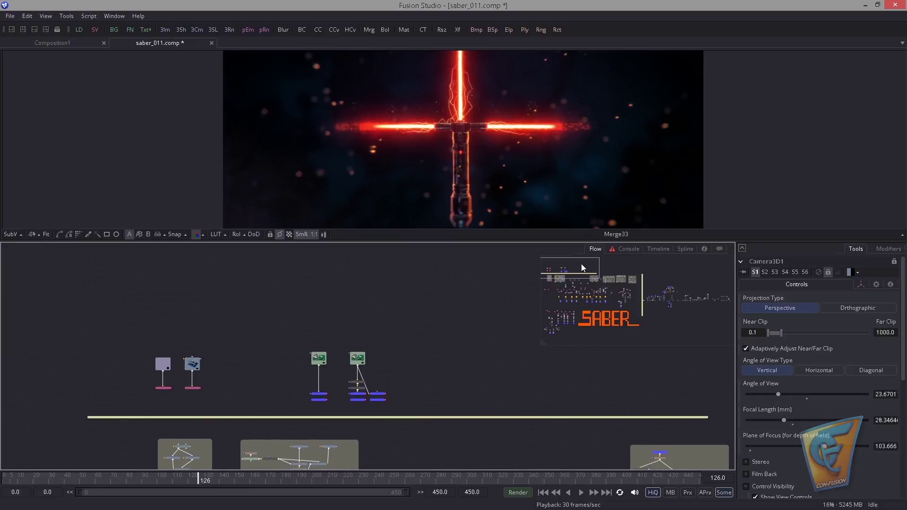
- Survey the flow with the navigator, from the nodes above the divider to the SABER lettering and back
{"action": "mouse_move", "coordinate": [581, 265]}
{"action": "left_mouse_down"}
{"action": "mouse_move", "coordinate": [656, 310]}
{"action": "mouse_move", "coordinate": [647, 282]}
{"action": "mouse_move", "coordinate": [591, 314]}
{"action": "mouse_move", "coordinate": [626, 300]}
{"action": "mouse_move", "coordinate": [693, 310]}
{"action": "mouse_move", "coordinate": [566, 271]}
{"action": "left_mouse_up"}
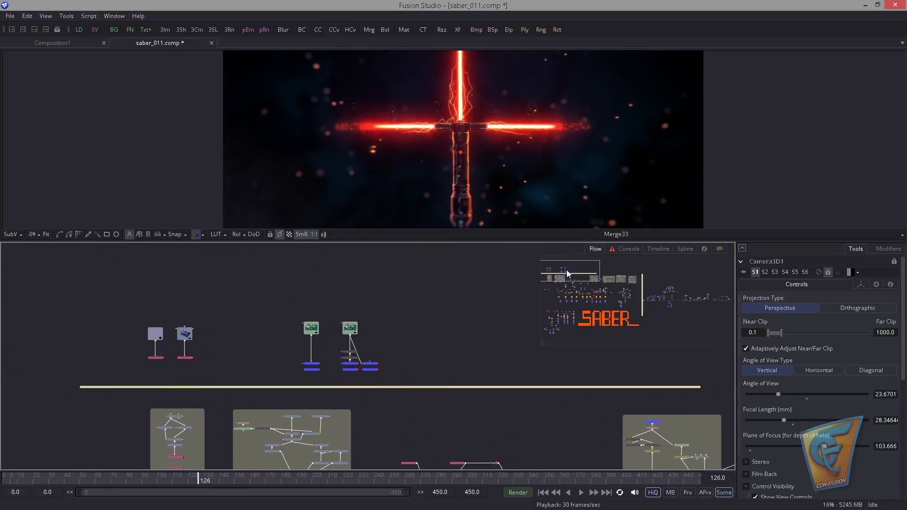
{"action": "left_click_drag", "start_coordinate": [357, 371], "coordinate": [355, 346]}
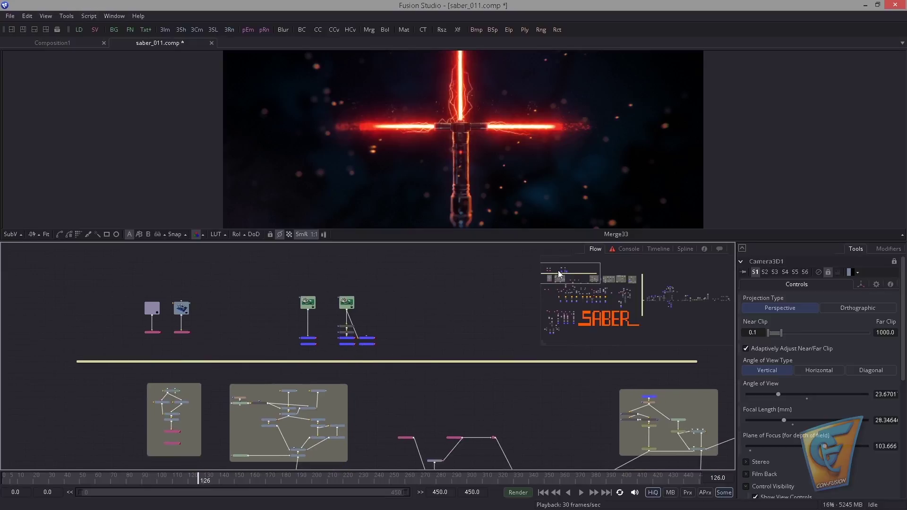
{"action": "left_click_drag", "start_coordinate": [576, 284], "coordinate": [620, 320]}
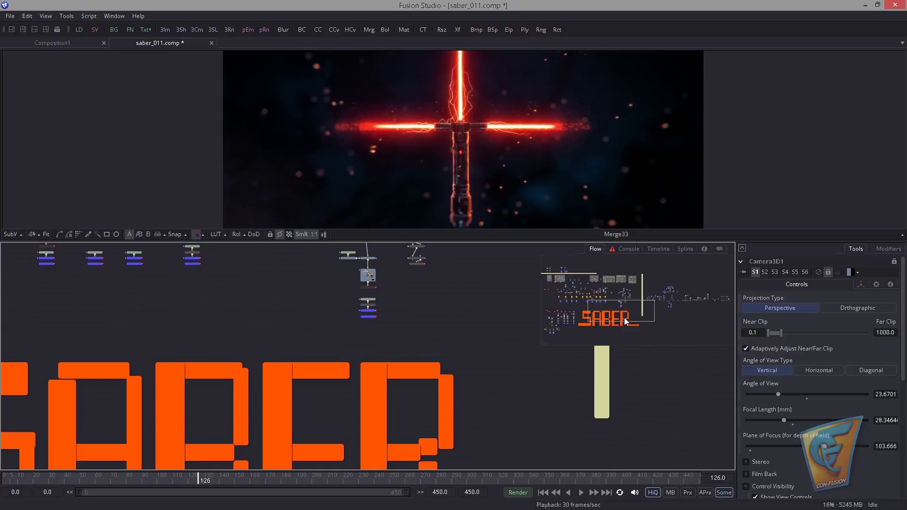
{"action": "left_click_drag", "start_coordinate": [619, 319], "coordinate": [575, 279]}
- View the SaberGLOW material and the CrossguardBlade1 node from the Laser_Obj group in the viewer
{"action": "left_click_drag", "start_coordinate": [376, 334], "coordinate": [393, 284]}
{"action": "left_click_drag", "start_coordinate": [307, 365], "coordinate": [352, 287]}
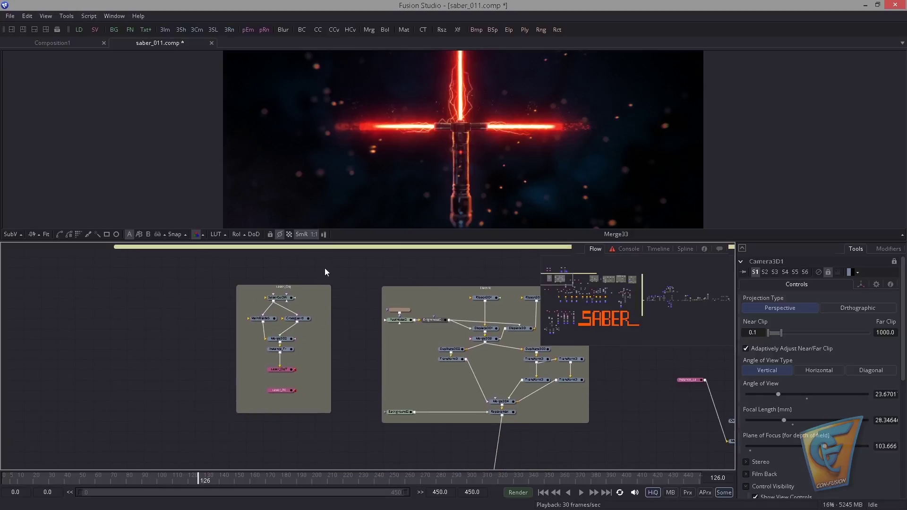
{"action": "scroll", "coordinate": [248, 313], "scroll_direction": "up", "scroll_amount": 2}
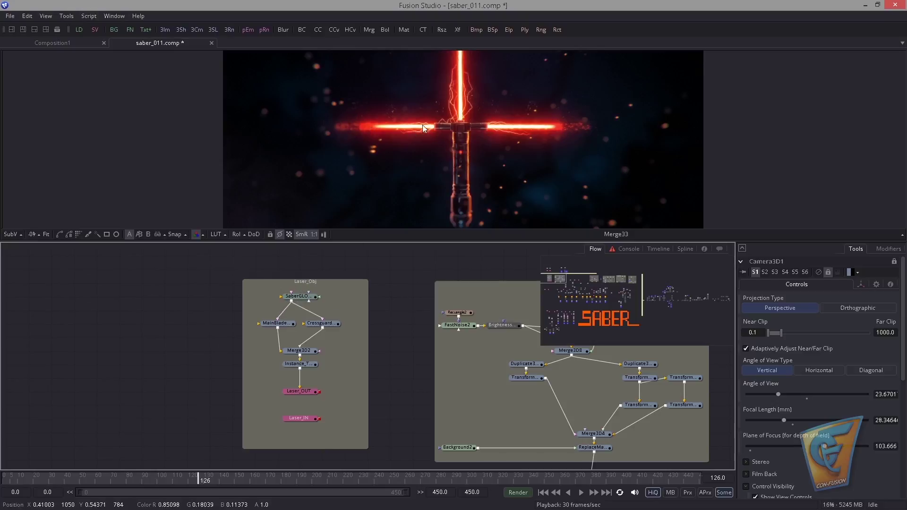
{"action": "left_click", "coordinate": [287, 301]}
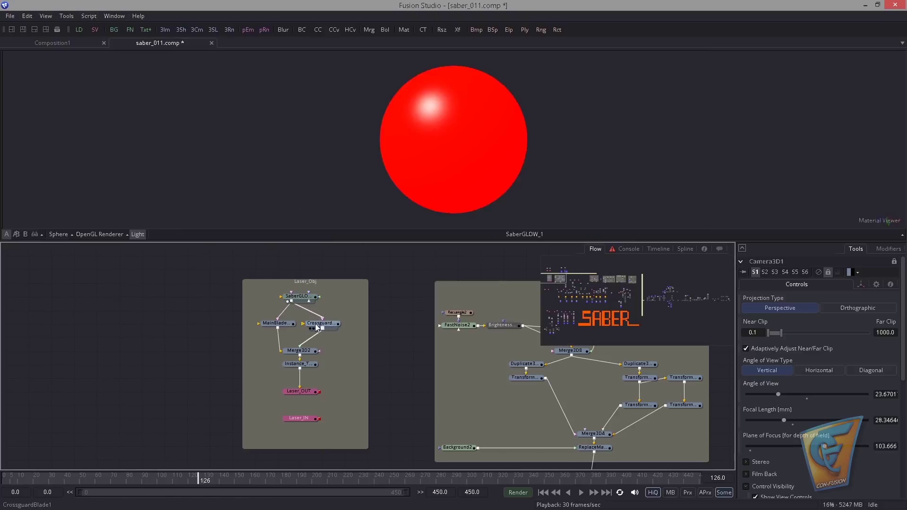
{"action": "left_click_drag", "start_coordinate": [316, 324], "coordinate": [332, 227]}
- Display the Laser_Obj group's Merge3D2 in the viewer, fitted to view, and inspect the blade geometry from the front
{"action": "left_click_drag", "start_coordinate": [300, 350], "coordinate": [323, 173]}
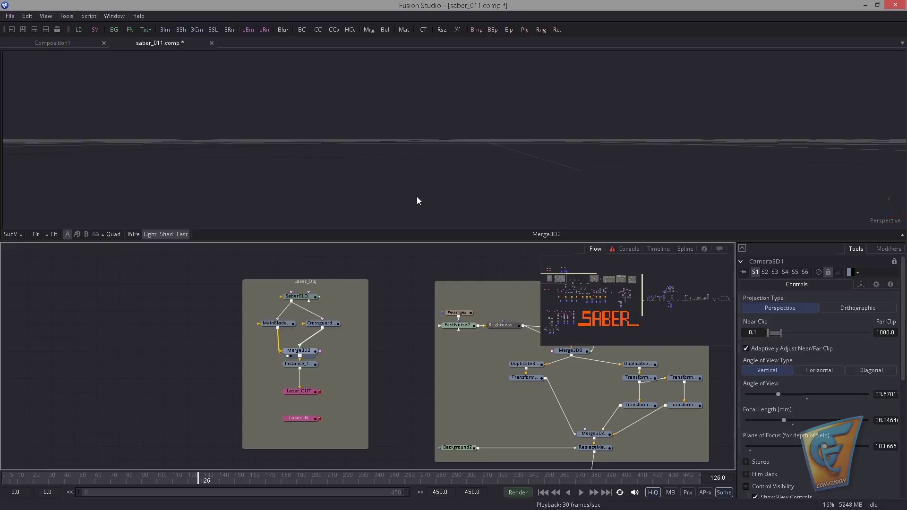
{"action": "left_click", "coordinate": [54, 236]}
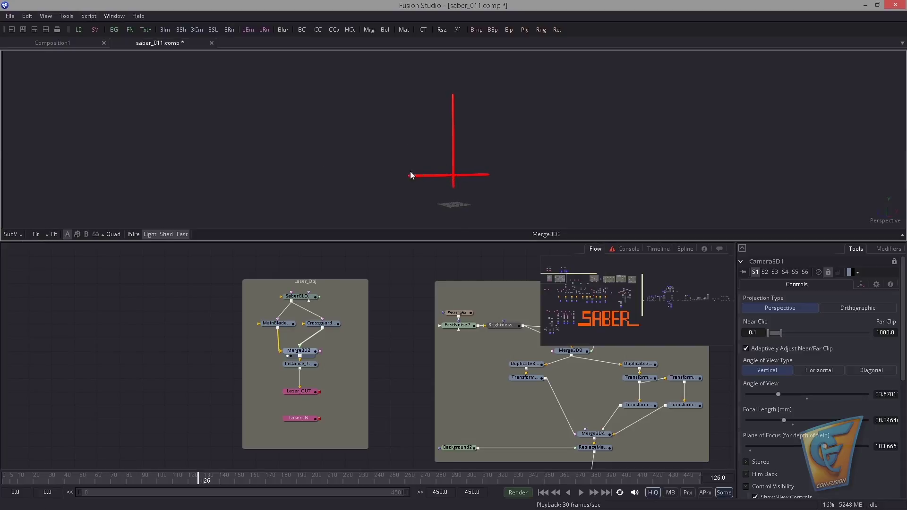
{"action": "left_click_drag", "start_coordinate": [410, 172], "coordinate": [447, 180]}
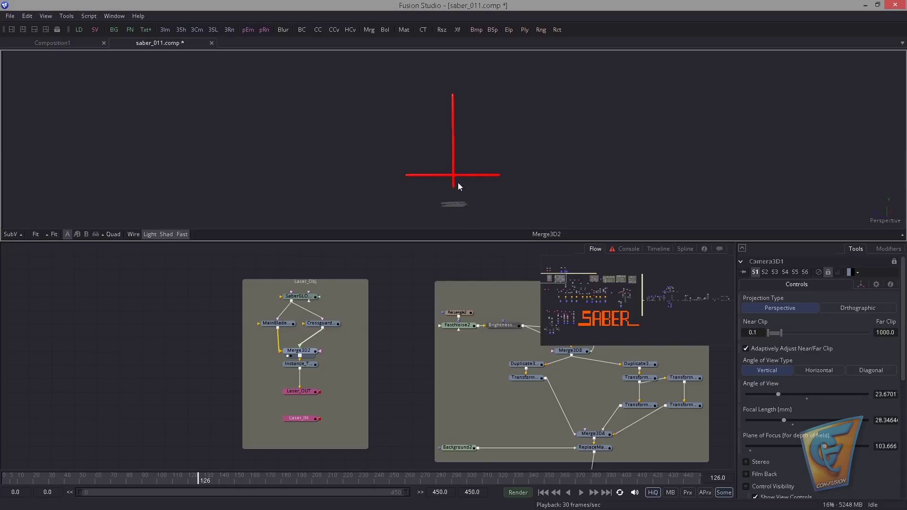